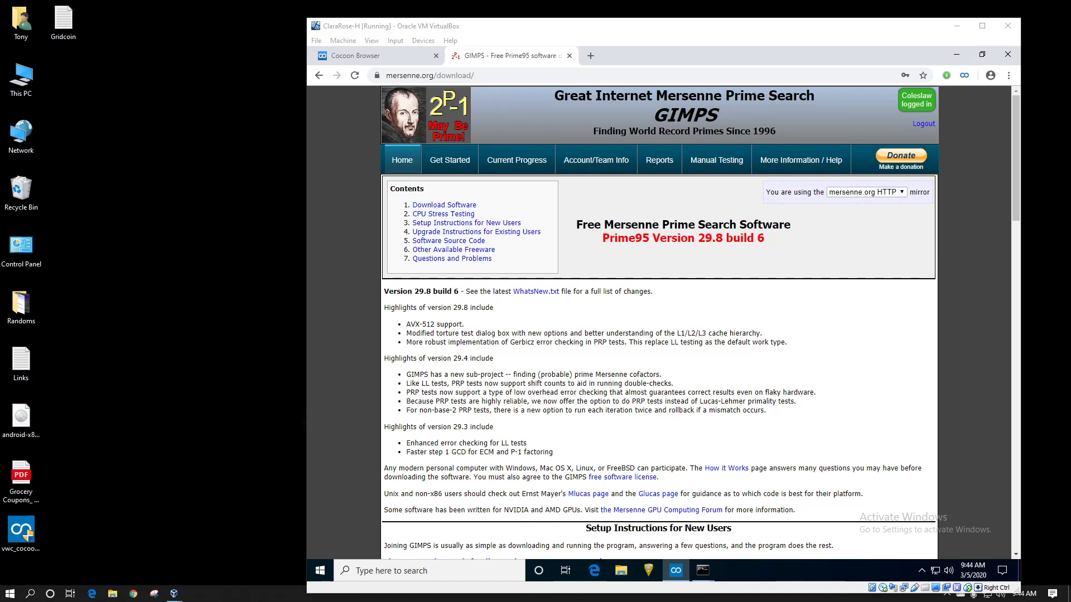
Download the 64-bit Windows archive p95v298b6.win64.zip from the GIMPS download page.
click(669, 365)
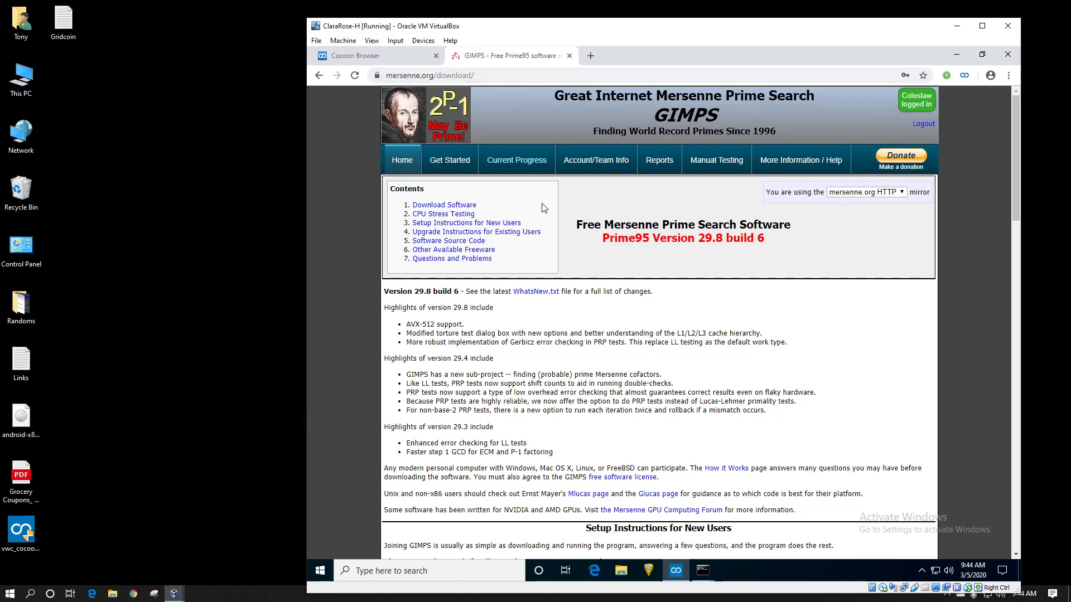
scroll(576, 237, down, 4)
scroll(576, 237, up, 4)
scroll(576, 294, down, 2)
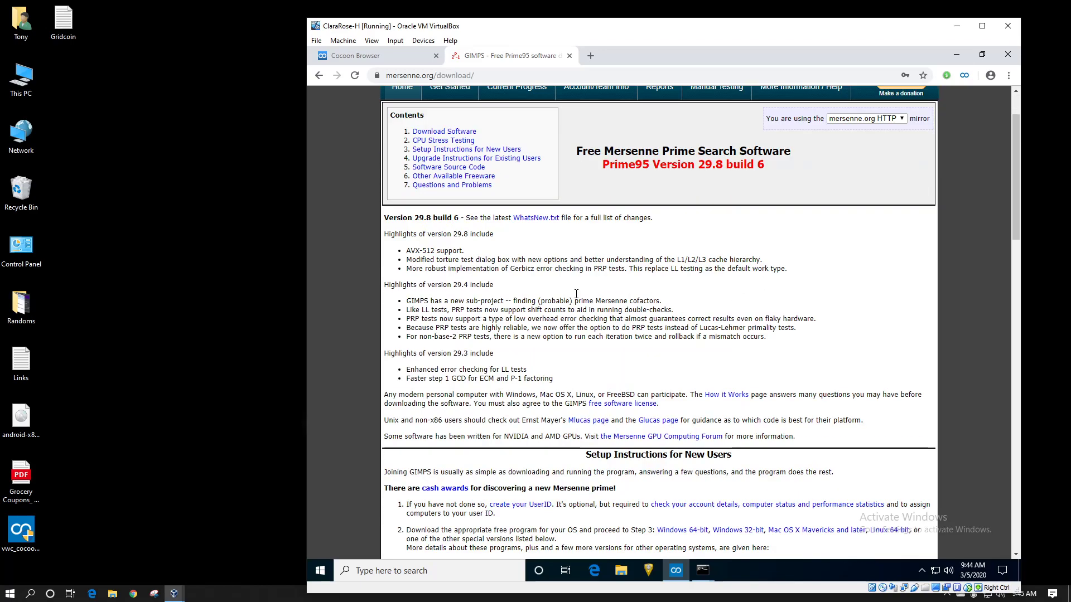
scroll(576, 294, down, 5)
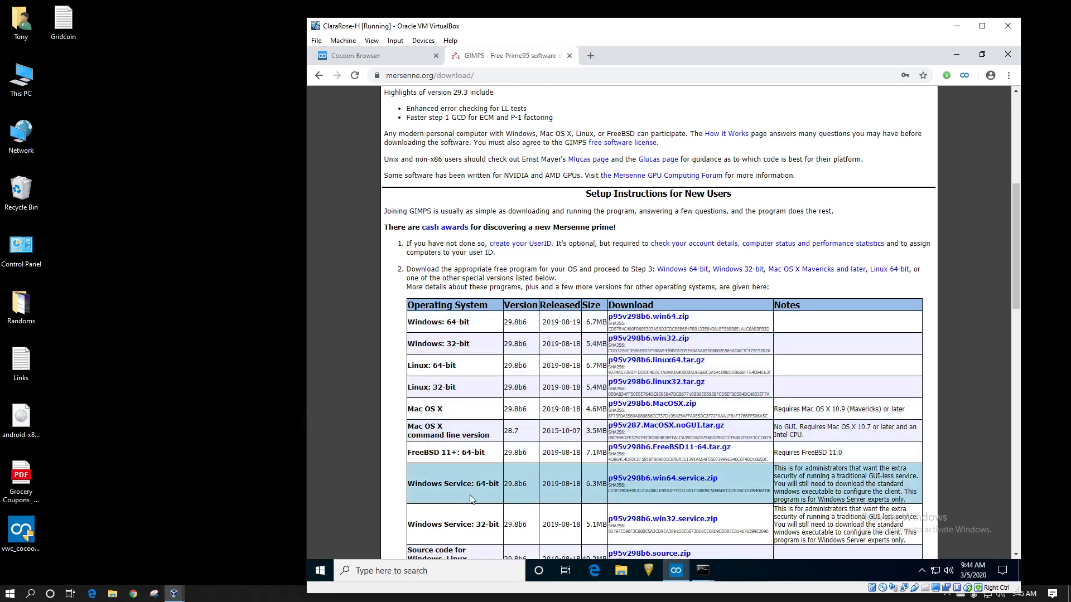
click(652, 319)
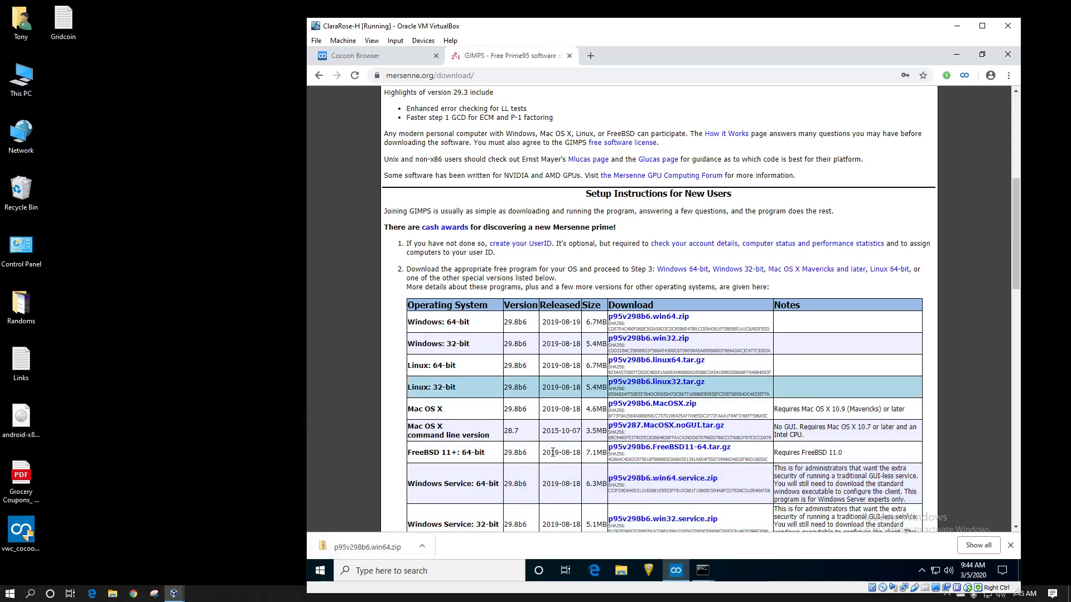
Open the downloaded archive and copy all of its files into the Prime95 folder on the virtual machine's desktop.
click(385, 545)
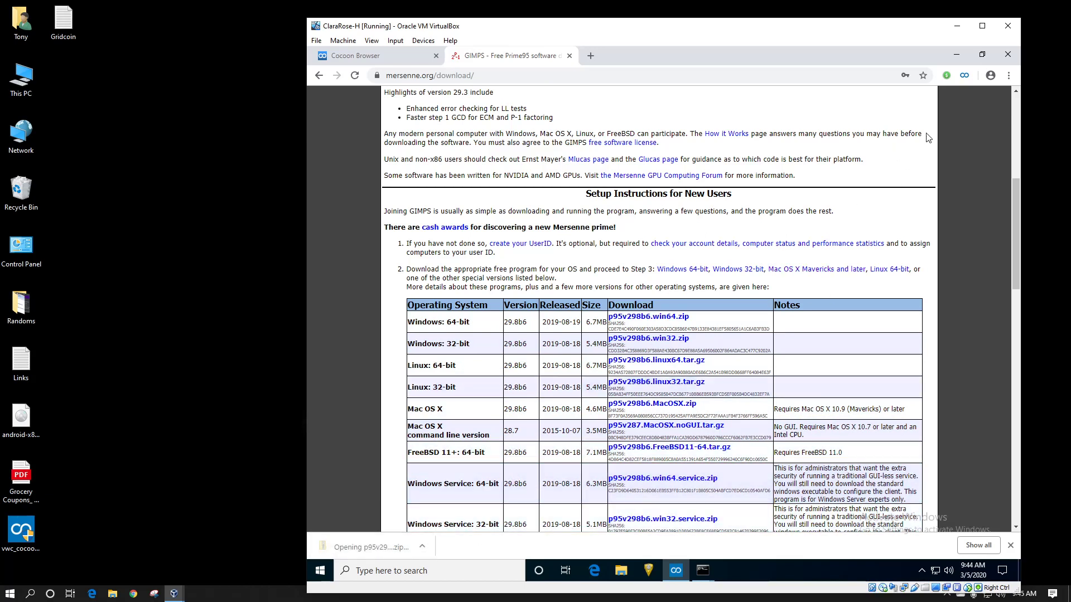
click(957, 56)
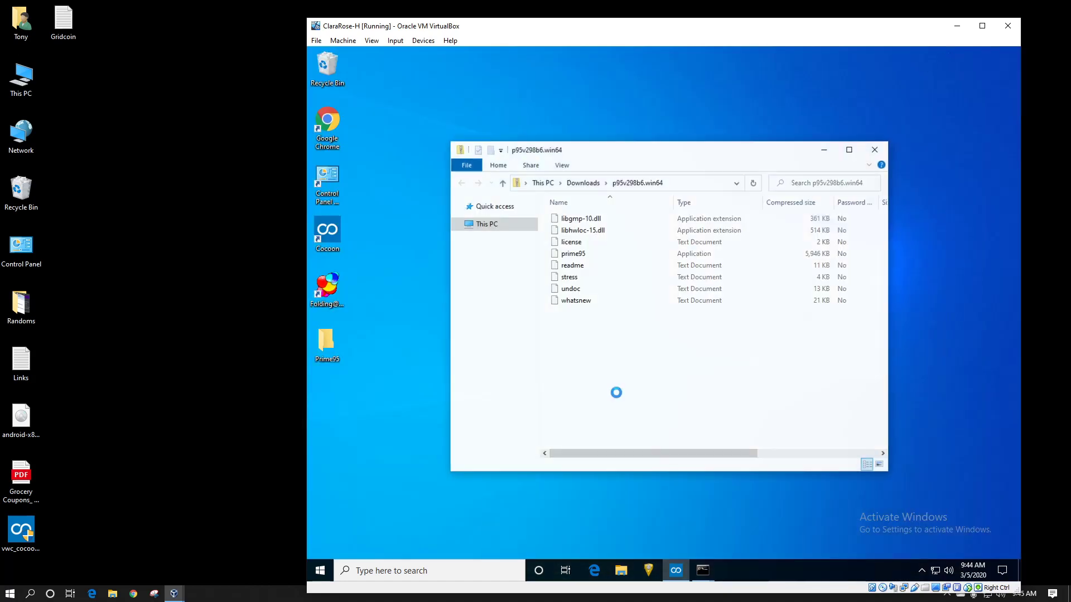
drag(599, 313, 575, 212)
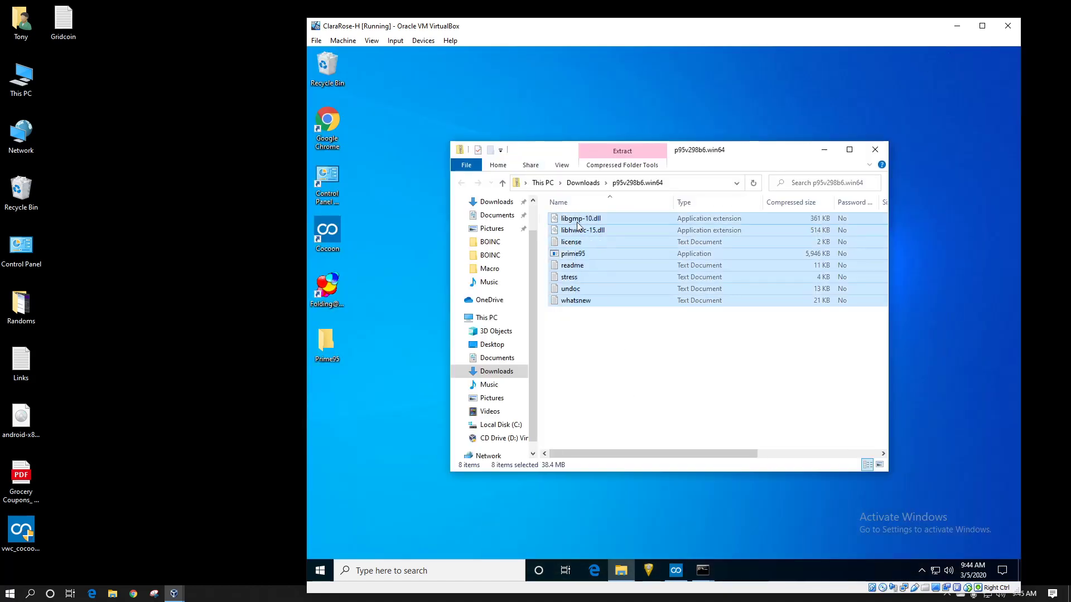
right_click(577, 223)
click(611, 260)
double_click(328, 346)
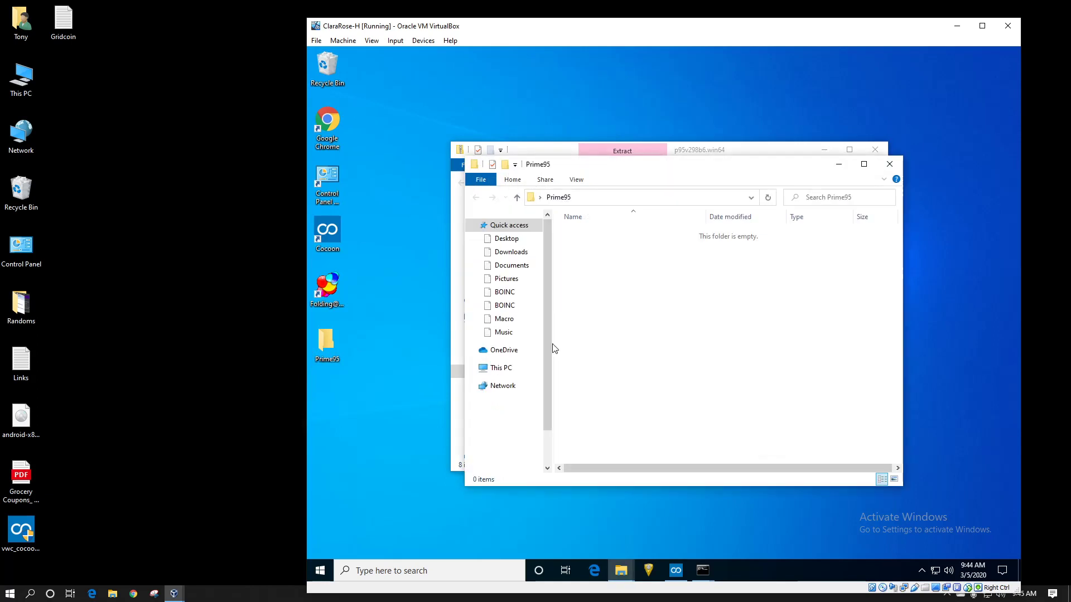
right_click(593, 312)
click(617, 392)
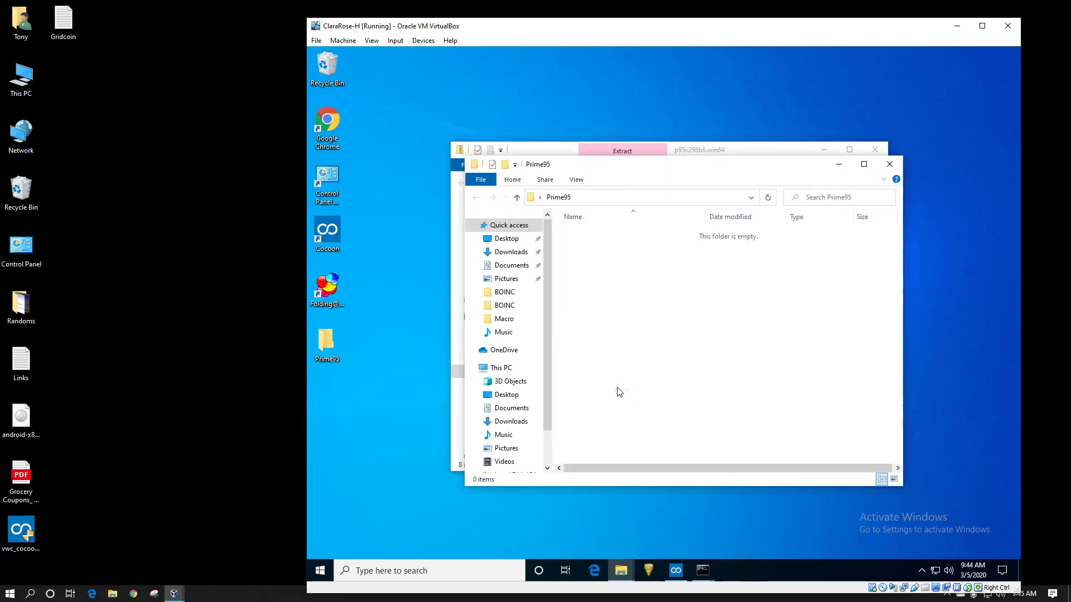
click(892, 164)
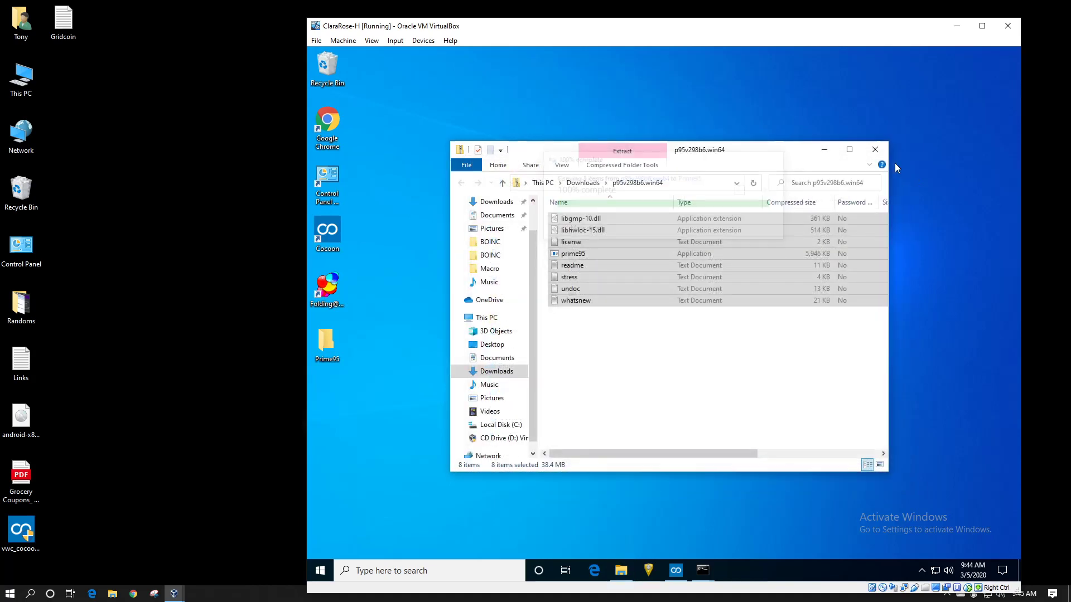
click(874, 149)
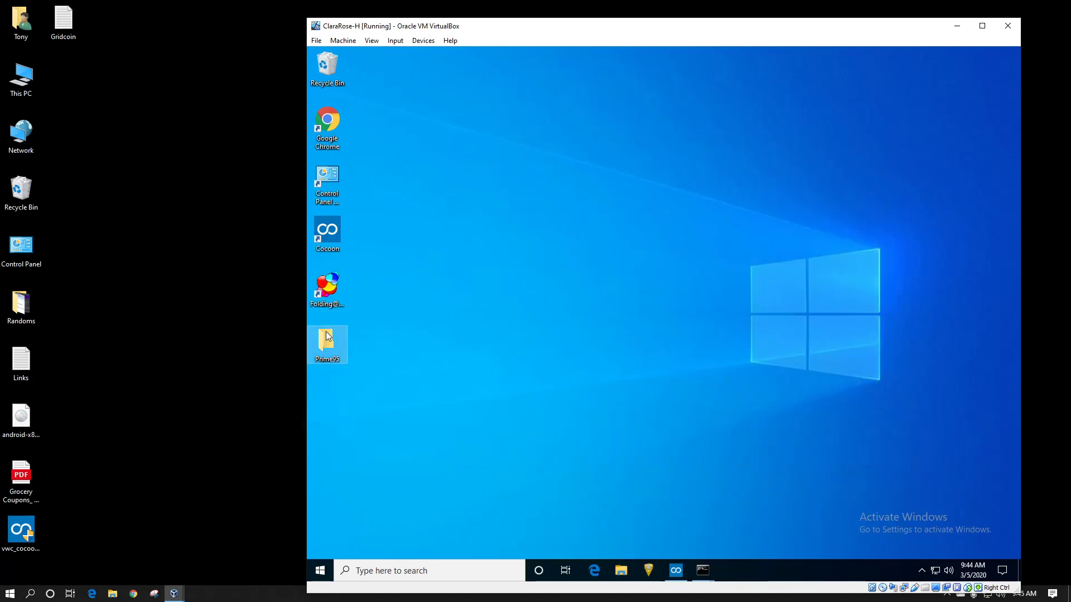
Create a shortcut to the prime95 application in the Prime95 folder and move it to the desktop.
double_click(327, 340)
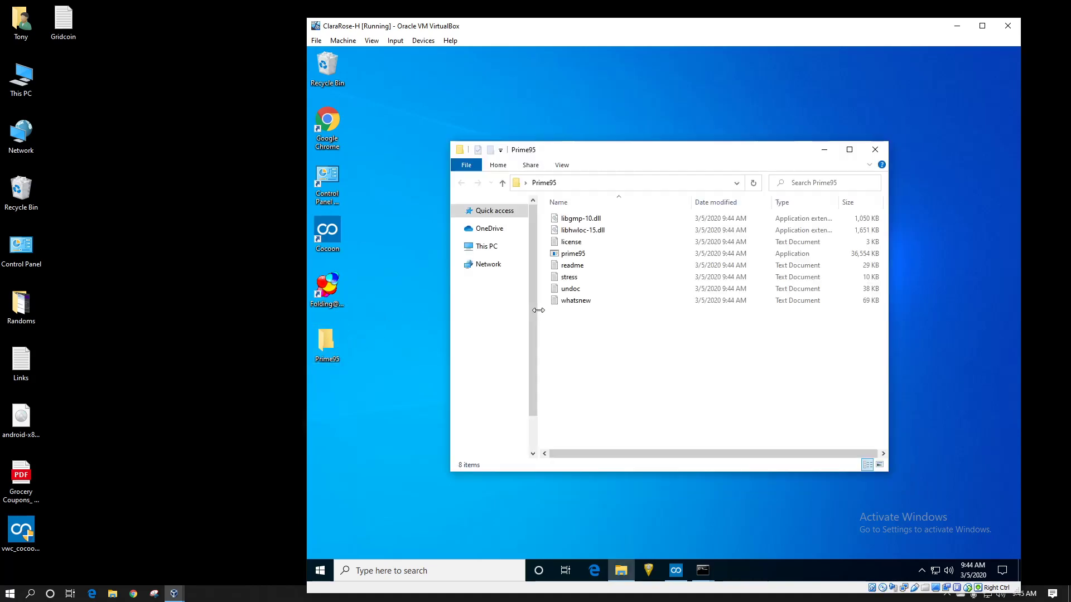
click(571, 255)
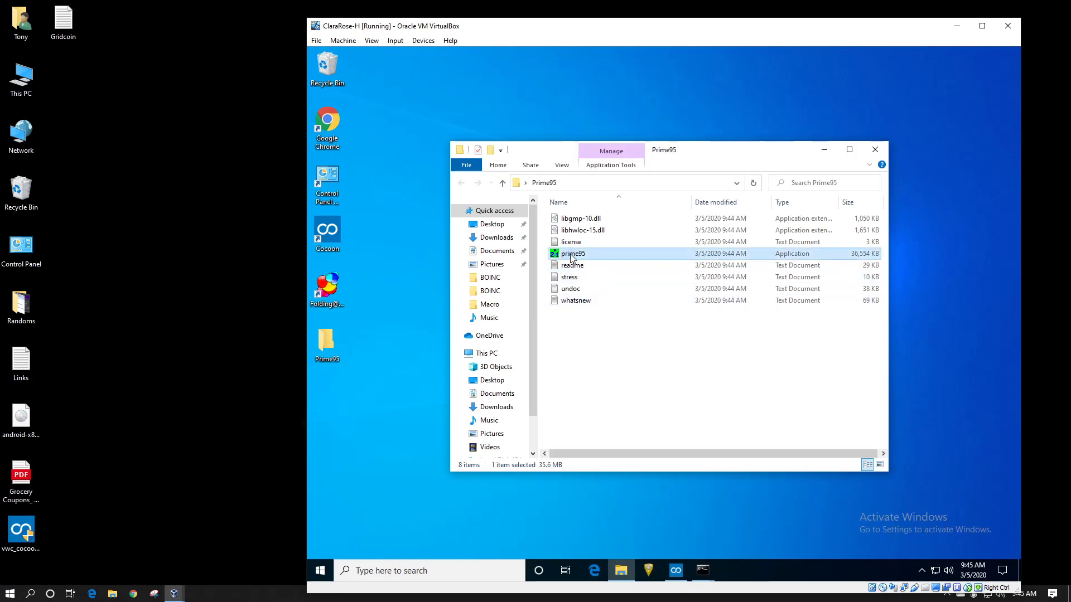
right_click(571, 258)
click(605, 419)
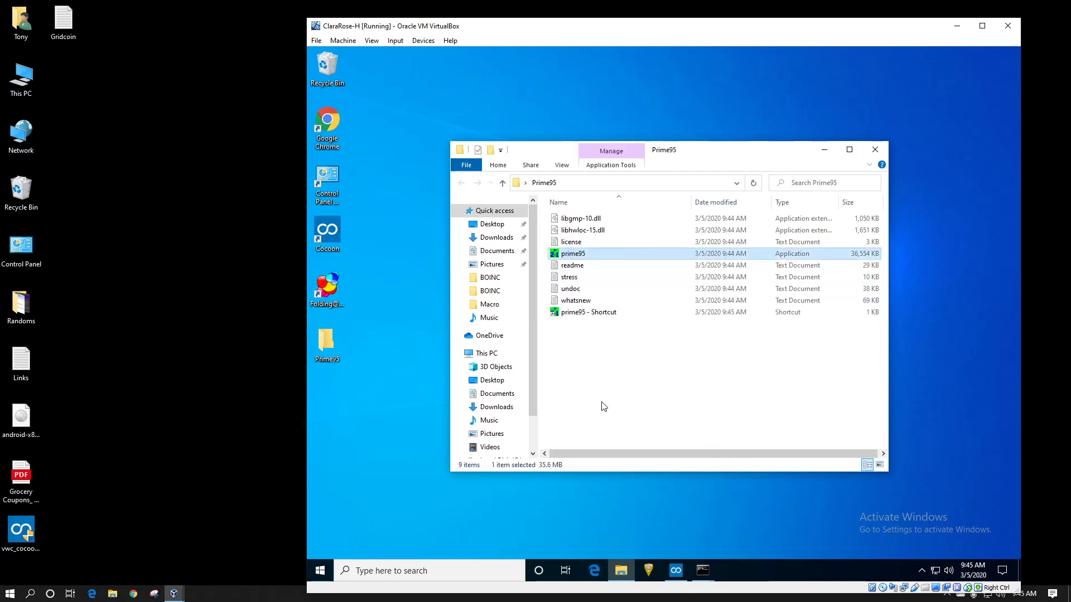
click(570, 313)
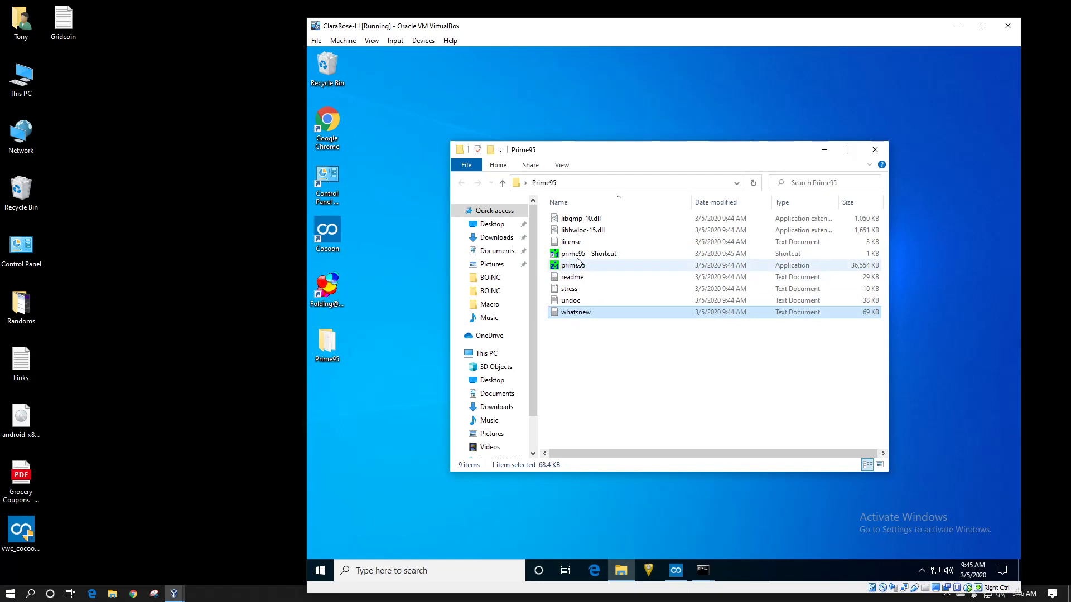
drag(577, 255, 350, 389)
click(874, 150)
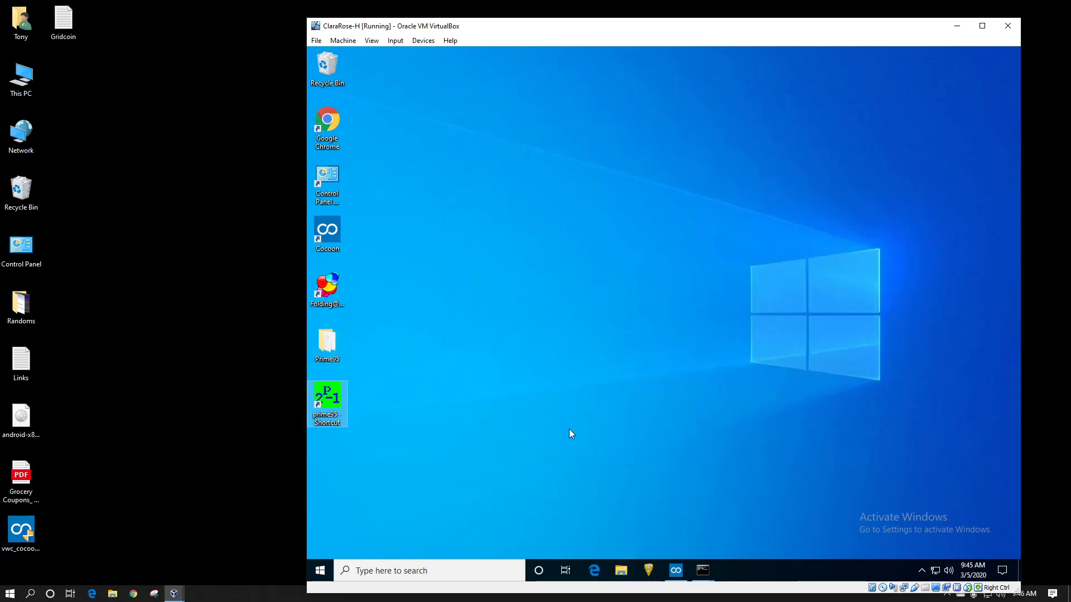
Launch Prime95 from its desktop shortcut, allow the unverified file to run, and choose to join GIMPS.
double_click(332, 397)
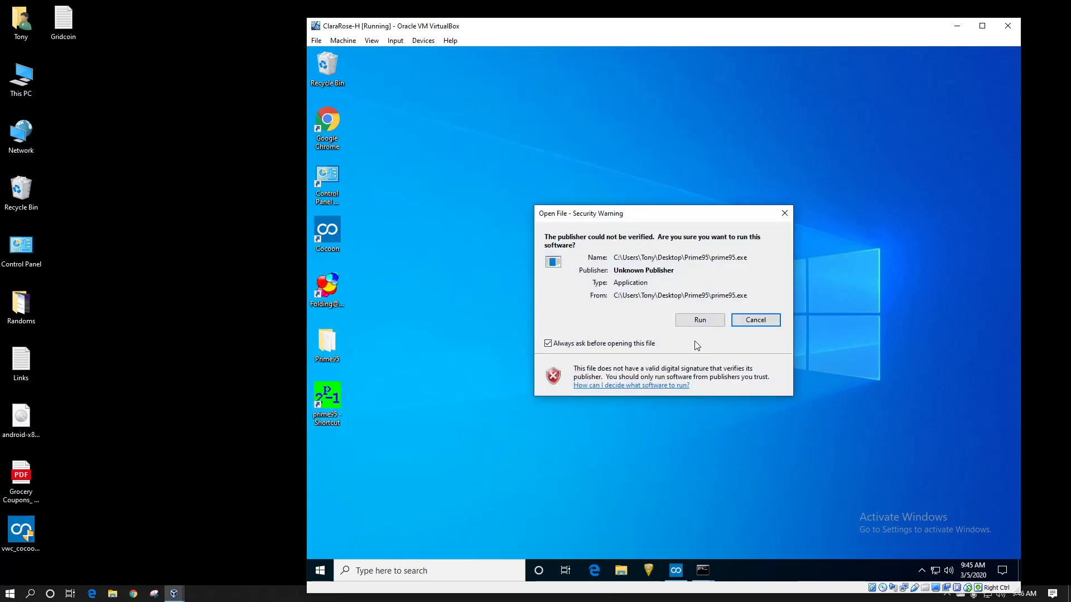
click(711, 320)
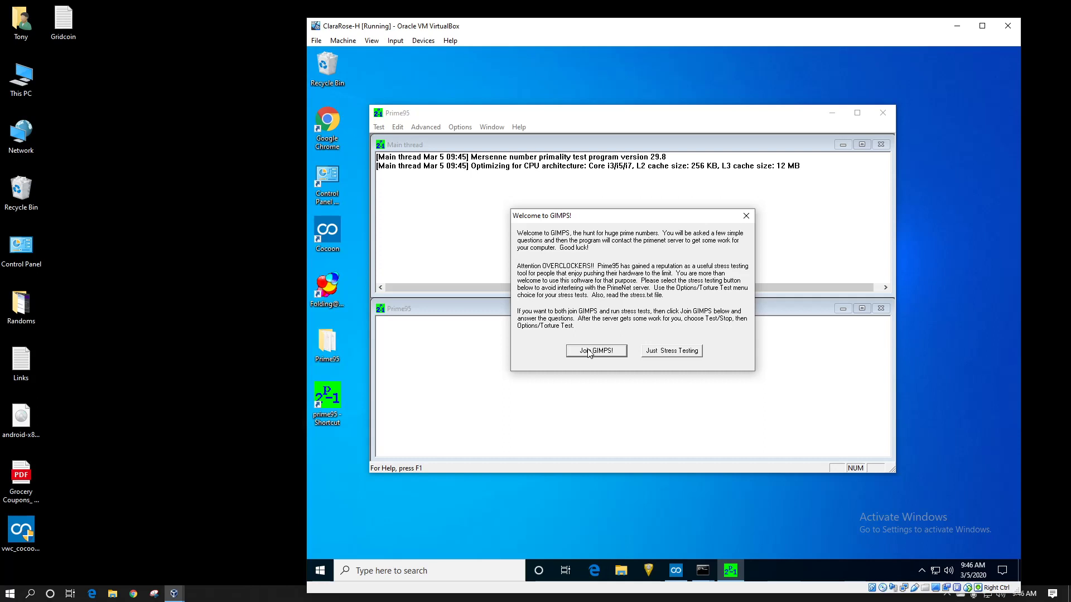
click(588, 353)
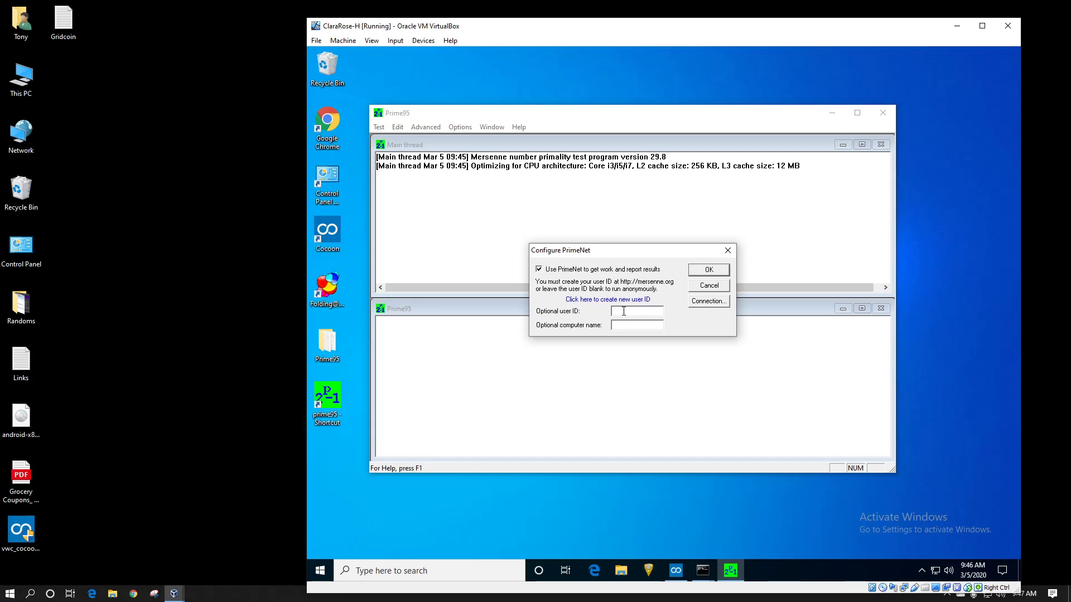
Fill in the PrimeNet user ID, set the computer name to YouTube, and accept the PrimeNet configuration.
text(leslaw)
key(Tab)
text(Tes)
key(BackSpace)
key(BackSpace)
key(BackSpace)
text(YouTube)
click(708, 270)
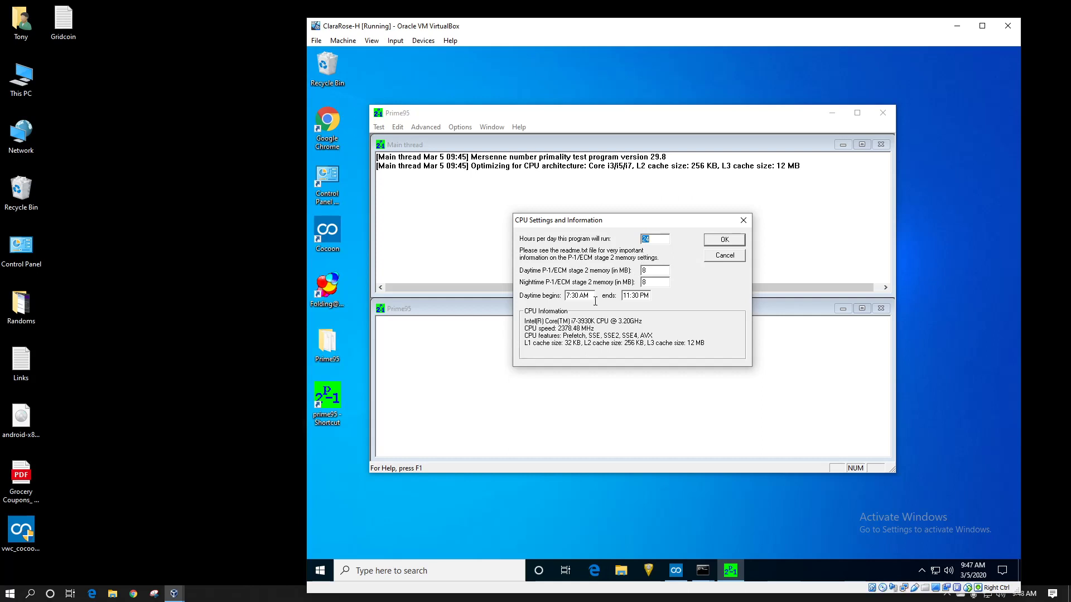
Set the daytime and nighttime P-1/ECM stage 2 memory to 1000 MB each and accept the CPU settings.
double_click(662, 269)
text(10001000)
click(724, 239)
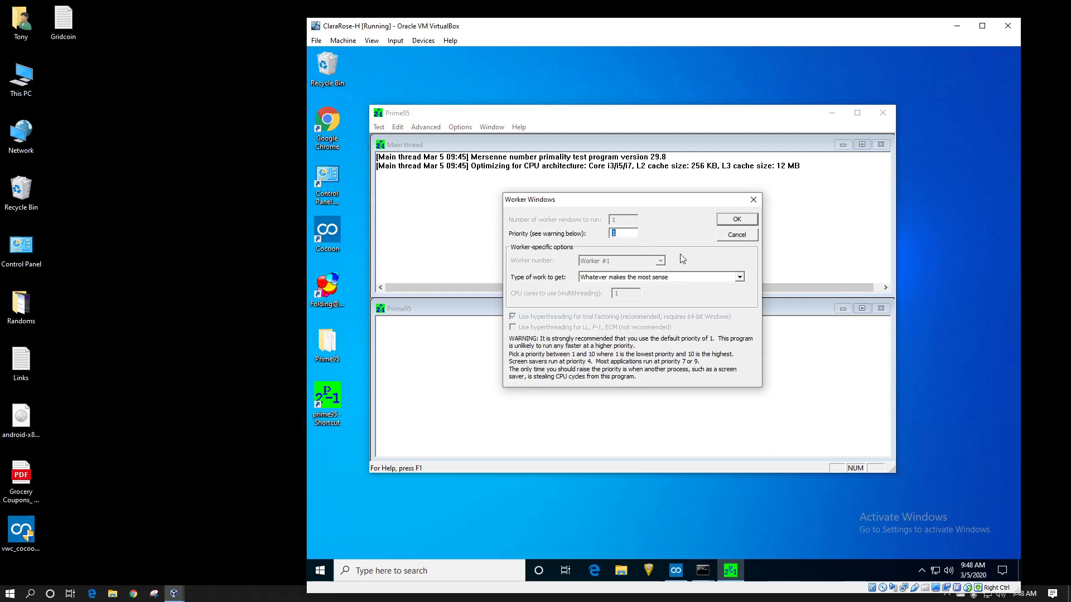
Review the types of work available to the worker, keeping Whatever makes the most sense.
click(740, 278)
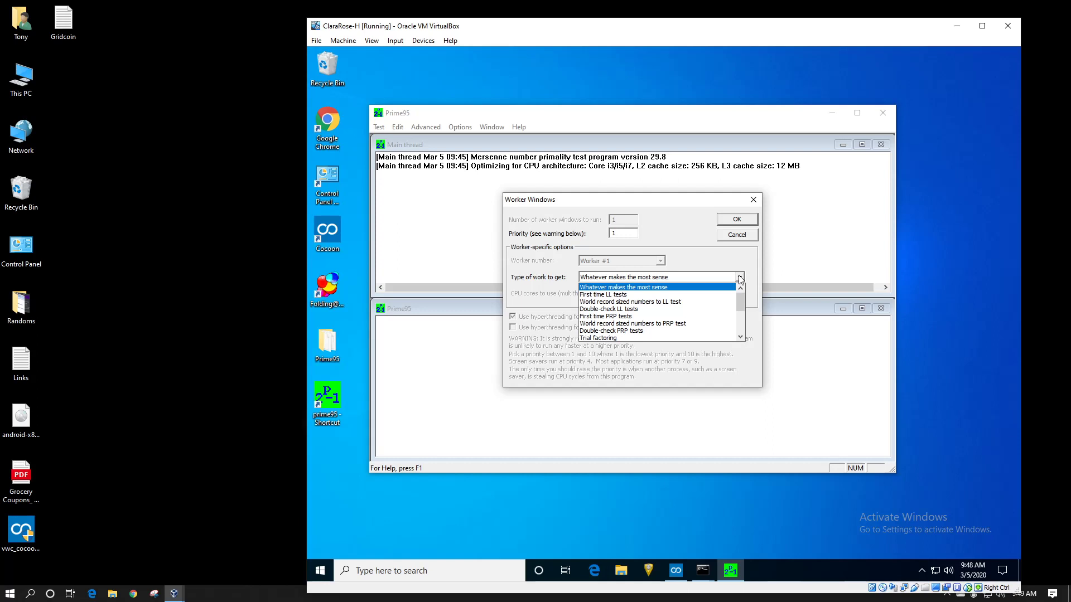
click(748, 265)
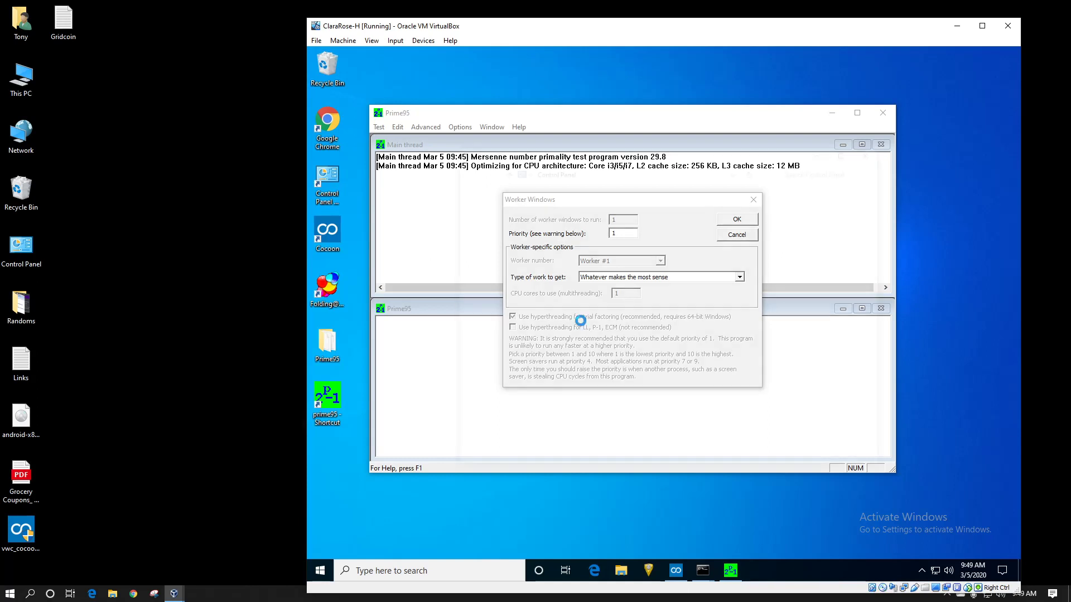
Display the Control Panel as large icons and open the System information to check the processor and memory.
click(822, 200)
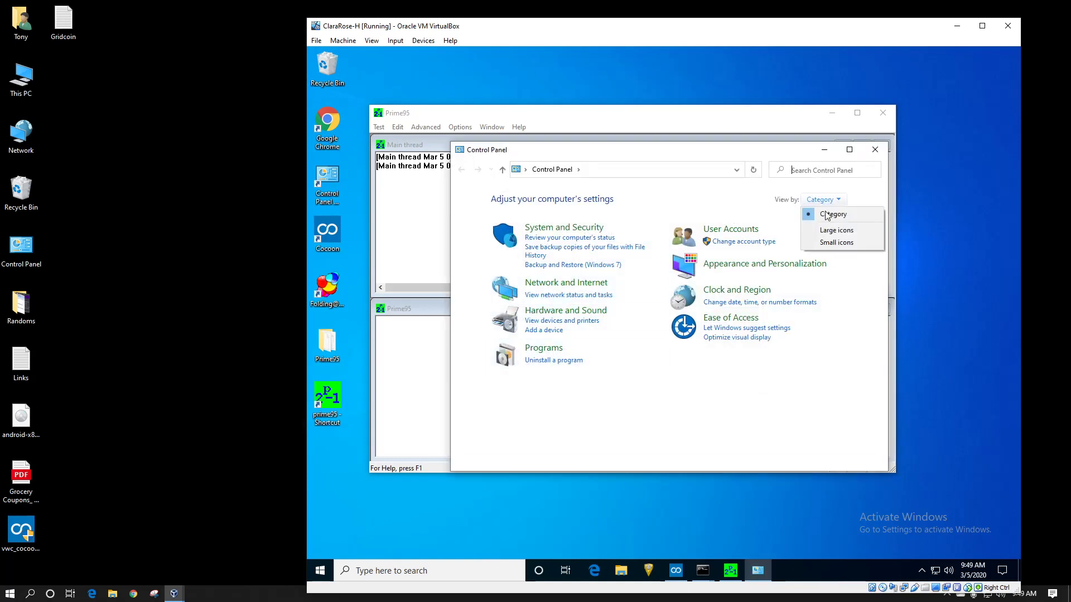
click(832, 231)
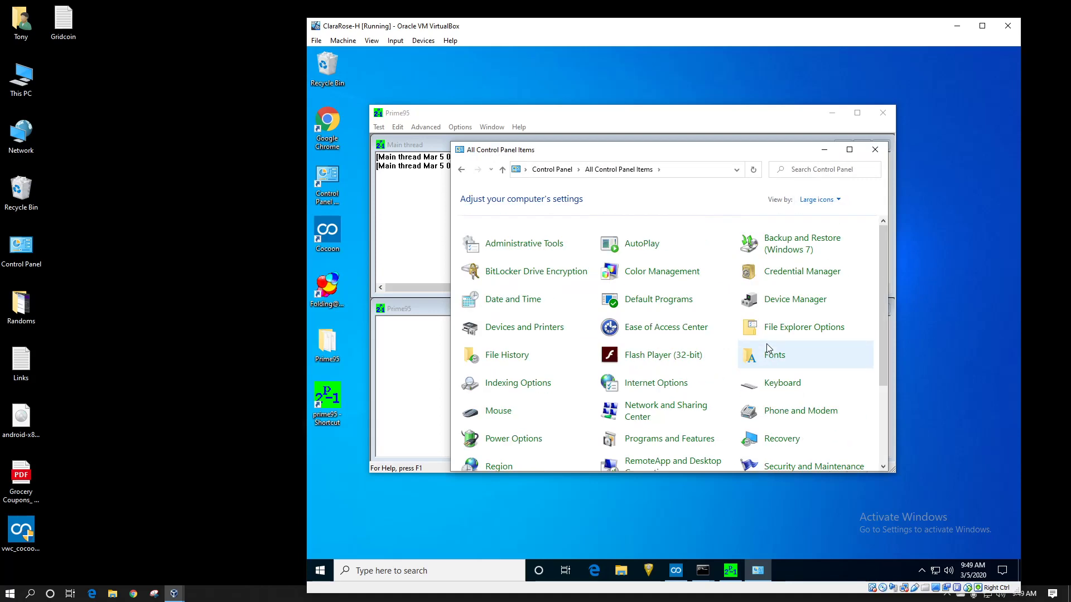
scroll(769, 349, down, 3)
scroll(786, 352, down, 2)
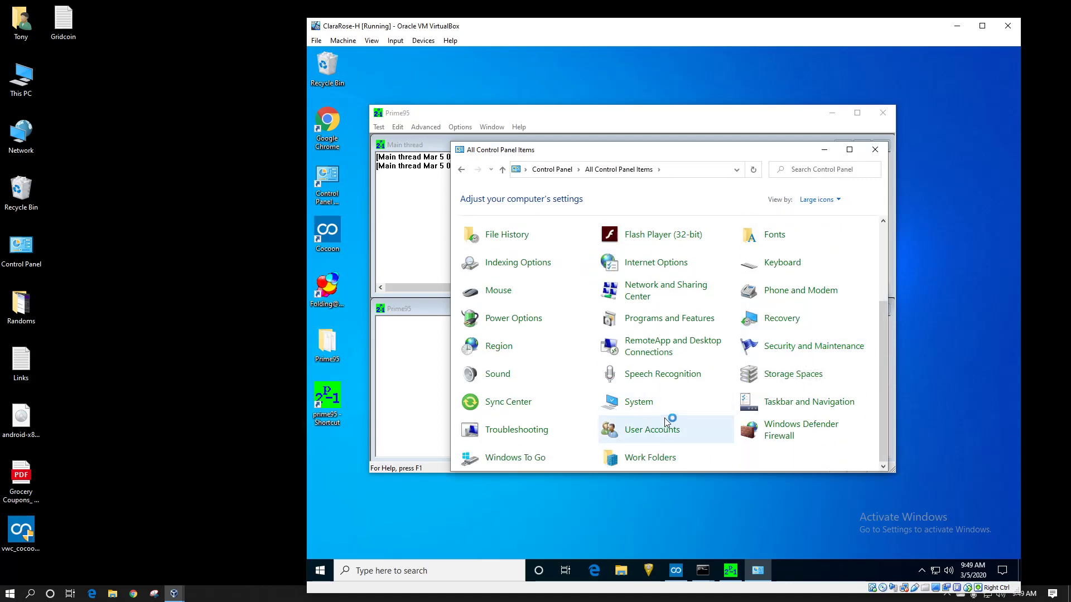
click(659, 404)
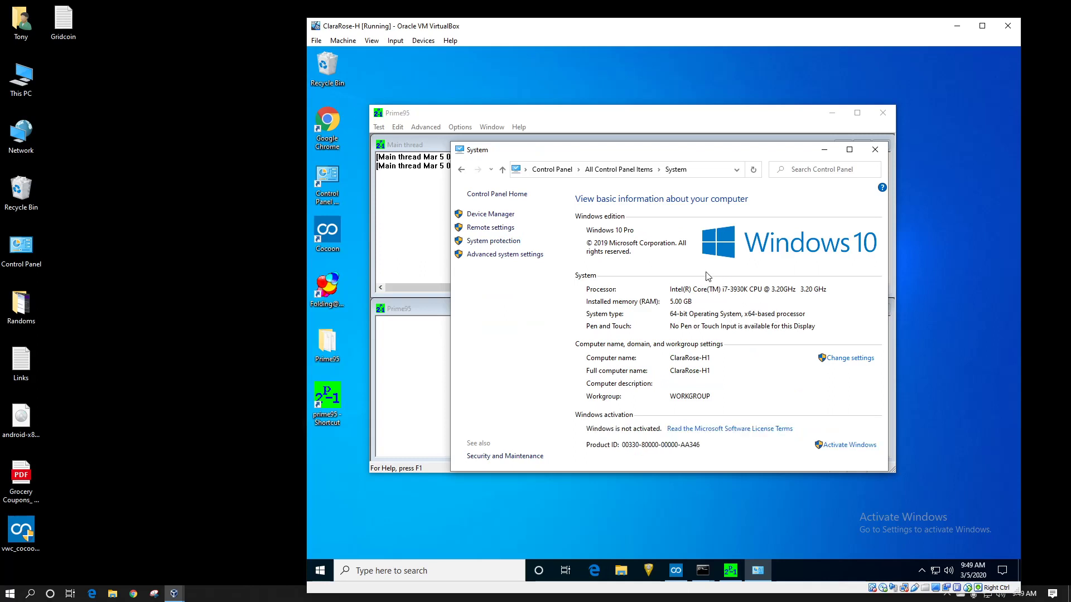
Check the processors listed in Device Manager and close the system information windows.
click(490, 218)
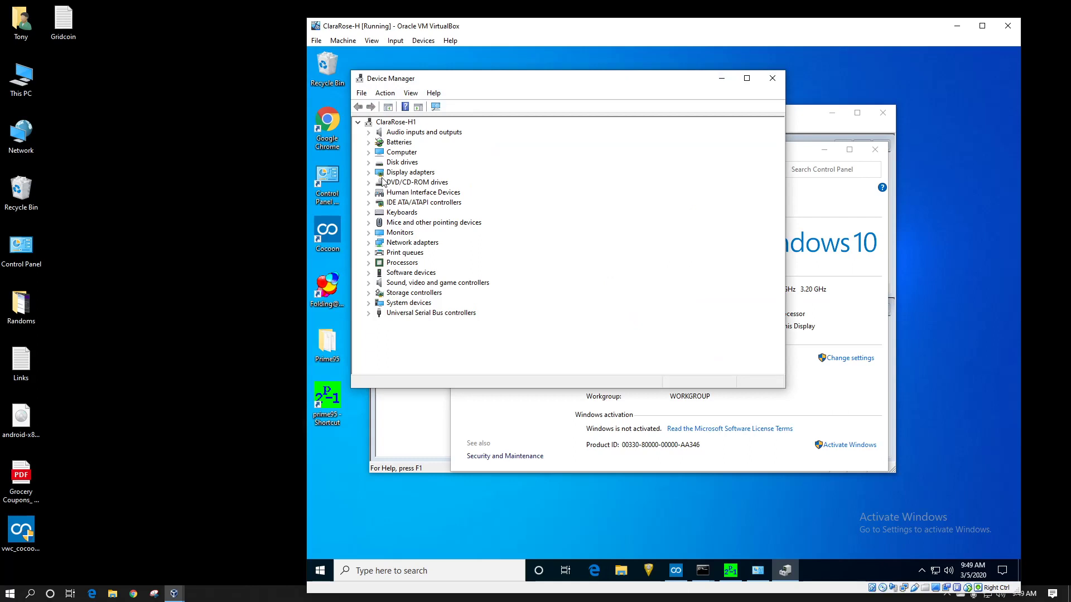
click(369, 263)
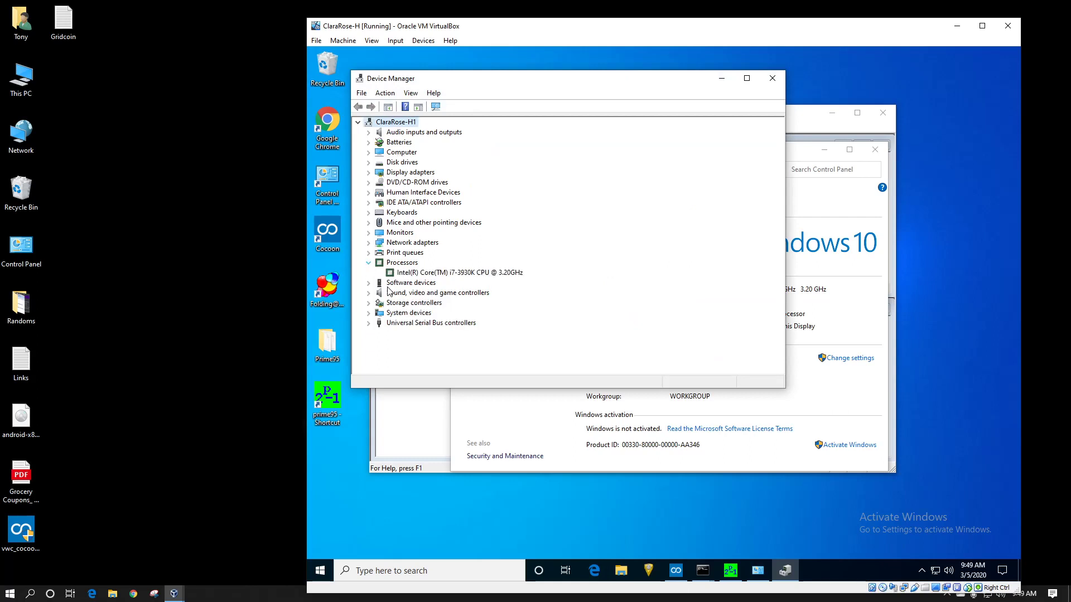
click(460, 273)
click(772, 78)
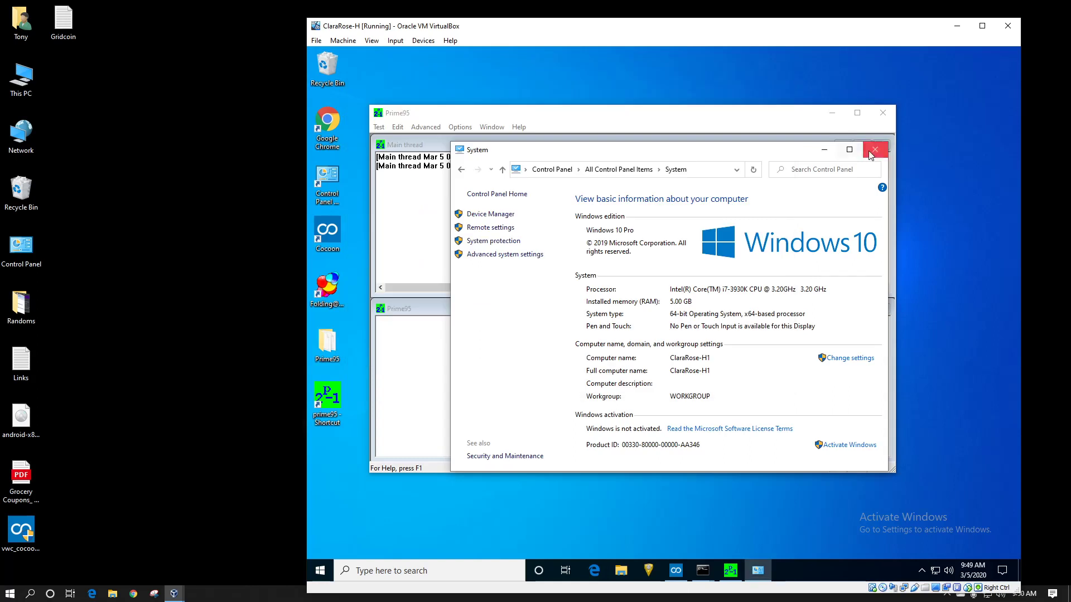
click(873, 150)
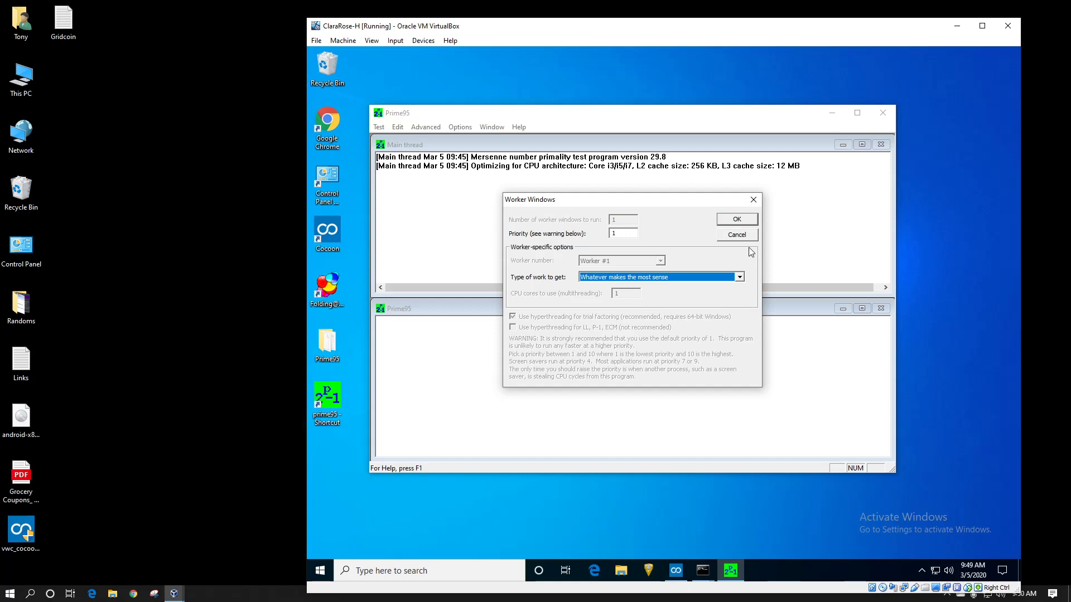
Accept the worker settings with priority 1 and Whatever makes the most sense as the work type.
click(752, 221)
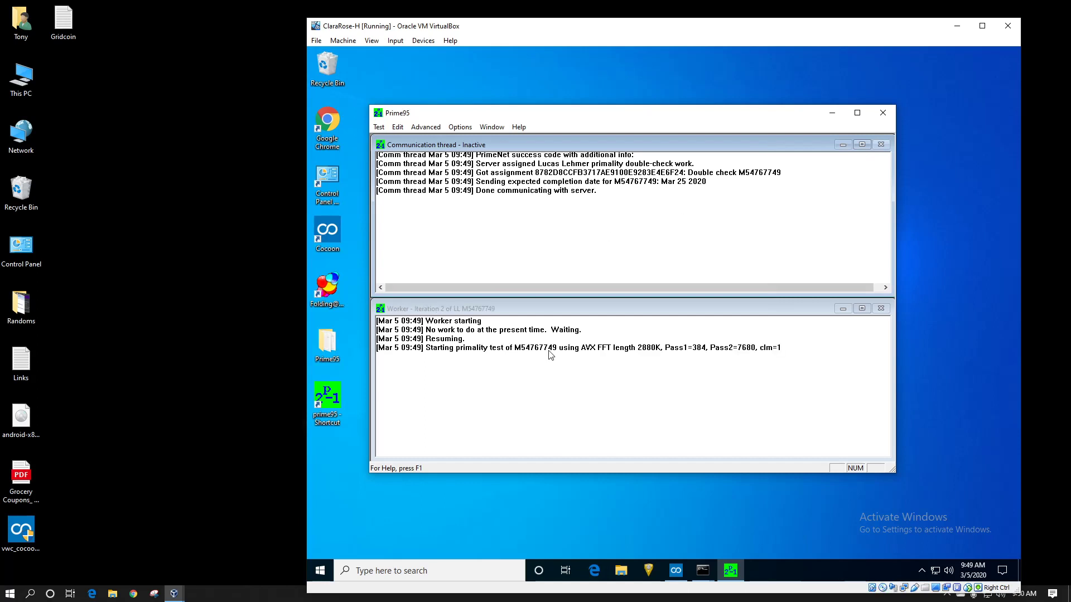
Open Task Manager beside the Prime95 window and examine the PRIME95 Application's CPU usage.
right_click(836, 567)
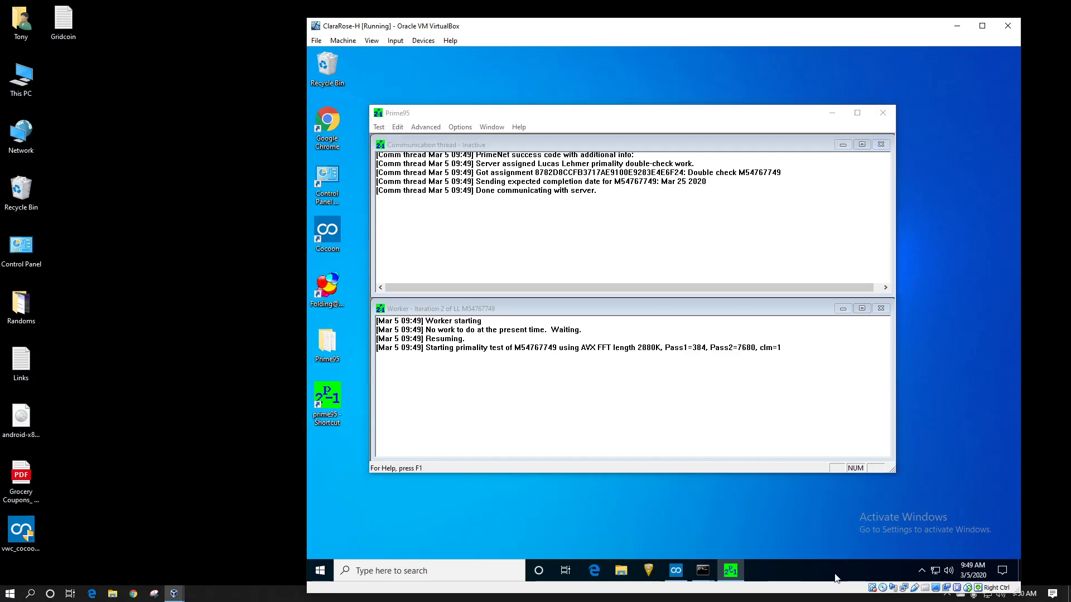
click(871, 517)
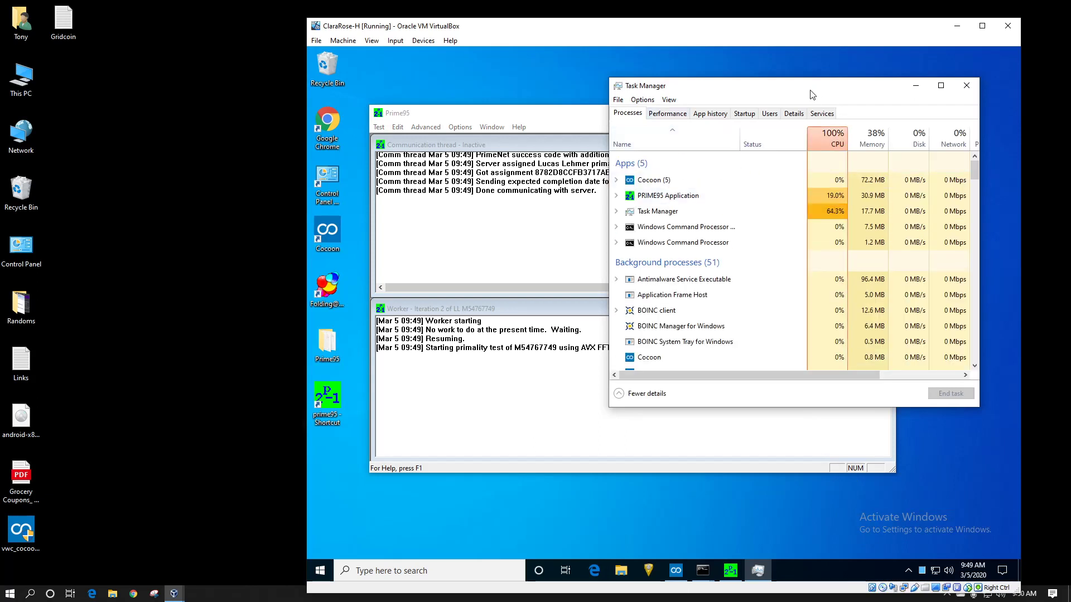
drag(810, 91, 837, 91)
click(731, 196)
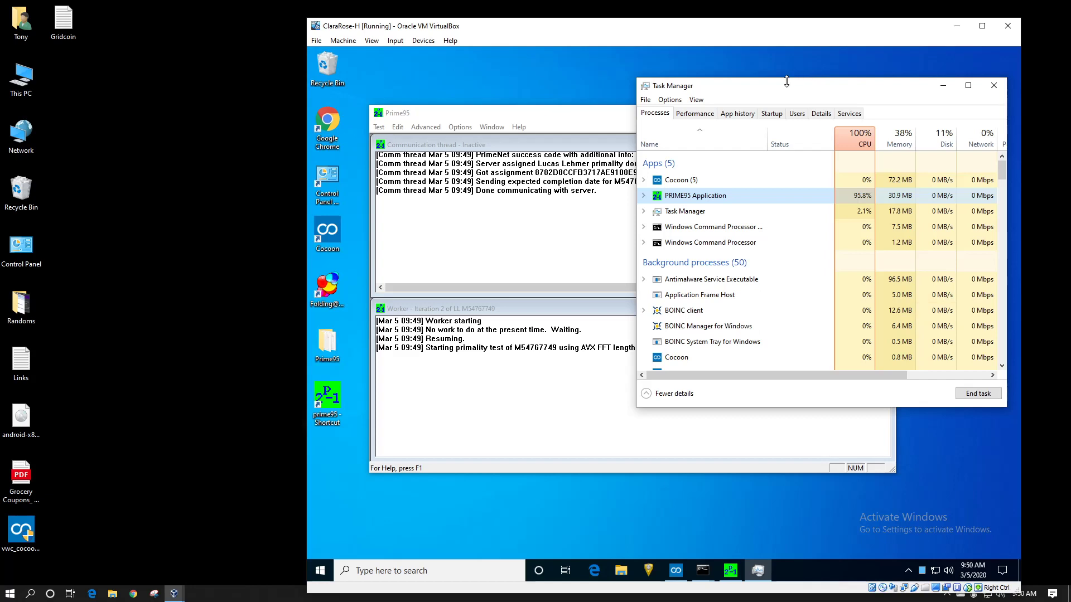
Bring the Prime95 window forward to read its communication and worker output, and return to Task Manager.
drag(610, 120, 589, 131)
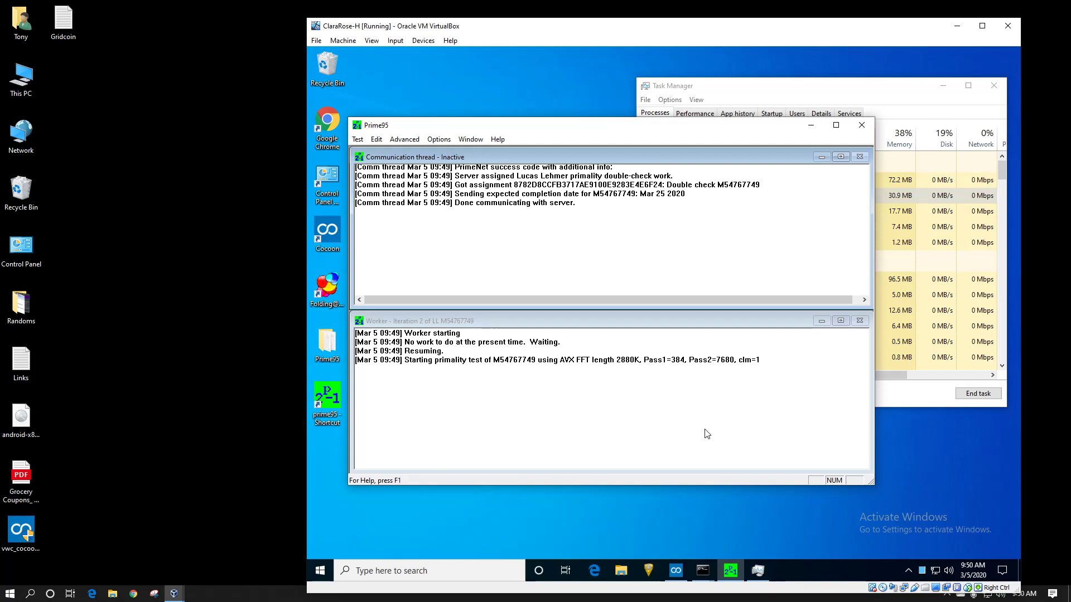
click(789, 98)
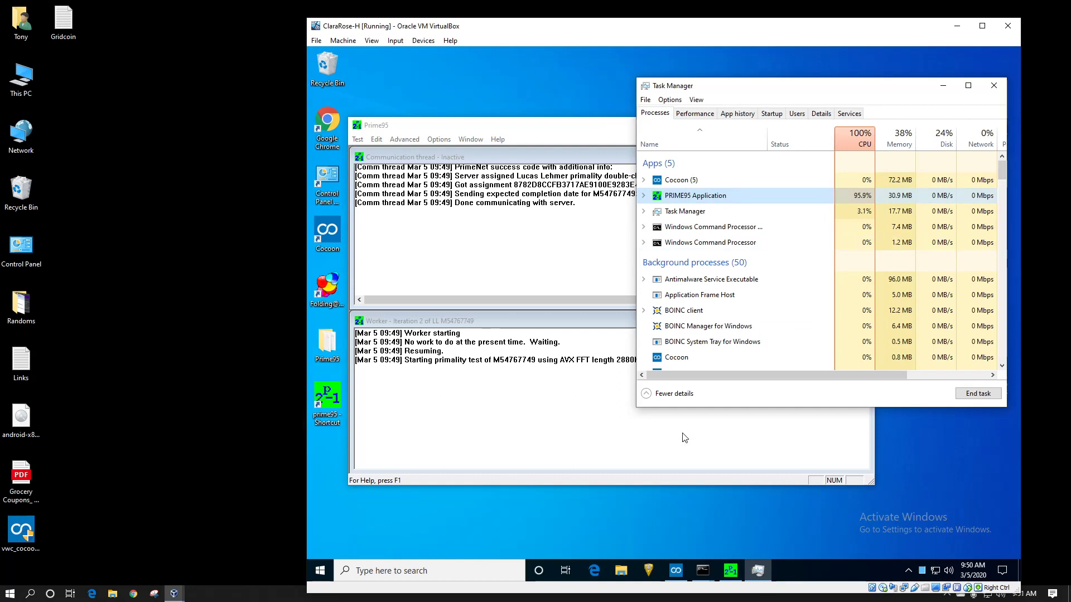
Switch to the Cocoon browser and open the logged-in account's summary on the GIMPS website.
click(675, 570)
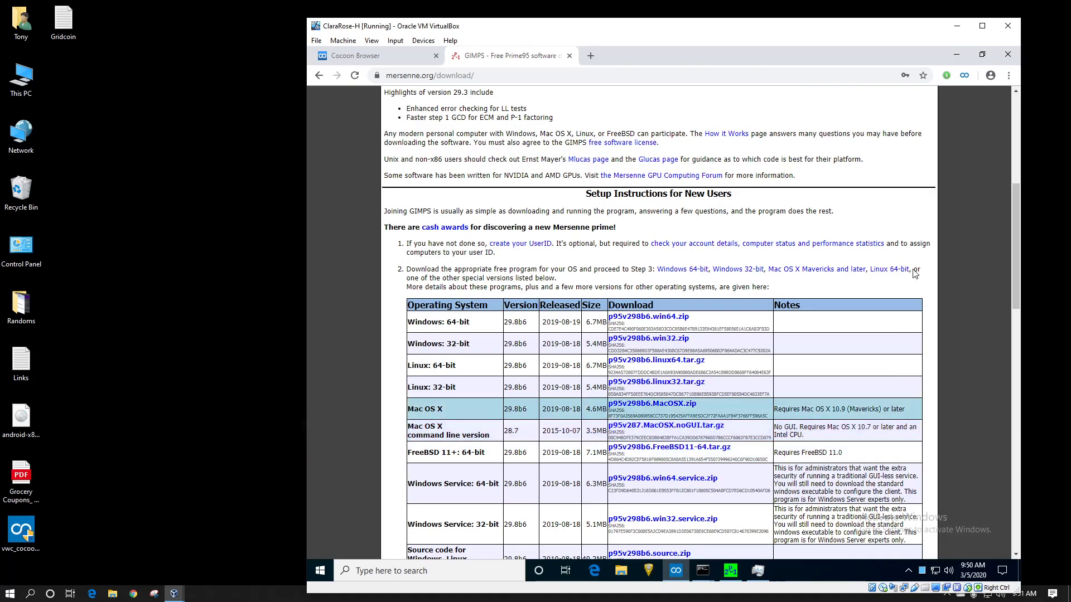
scroll(870, 257, up, 6)
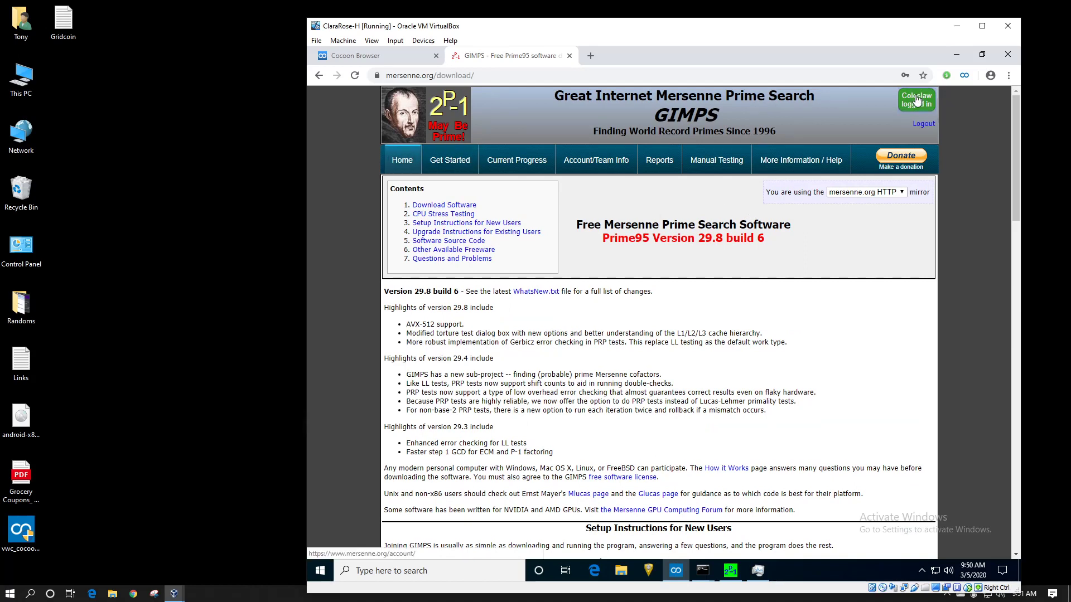
click(917, 101)
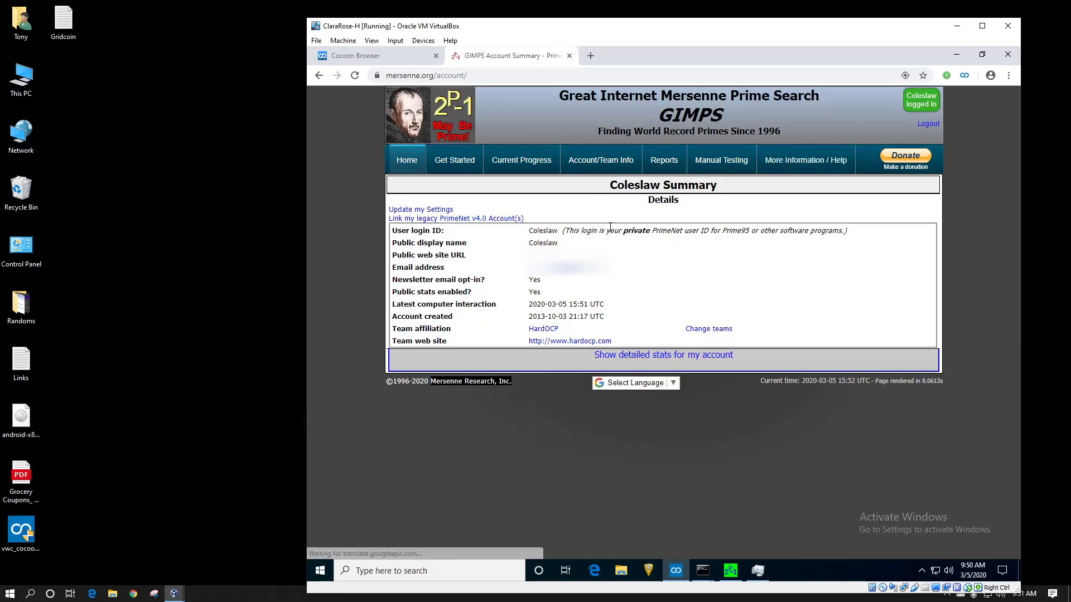
Open the account's assignments page and check the assignment's expiry in days.
mouse_move(601, 162)
mouse_move(634, 190)
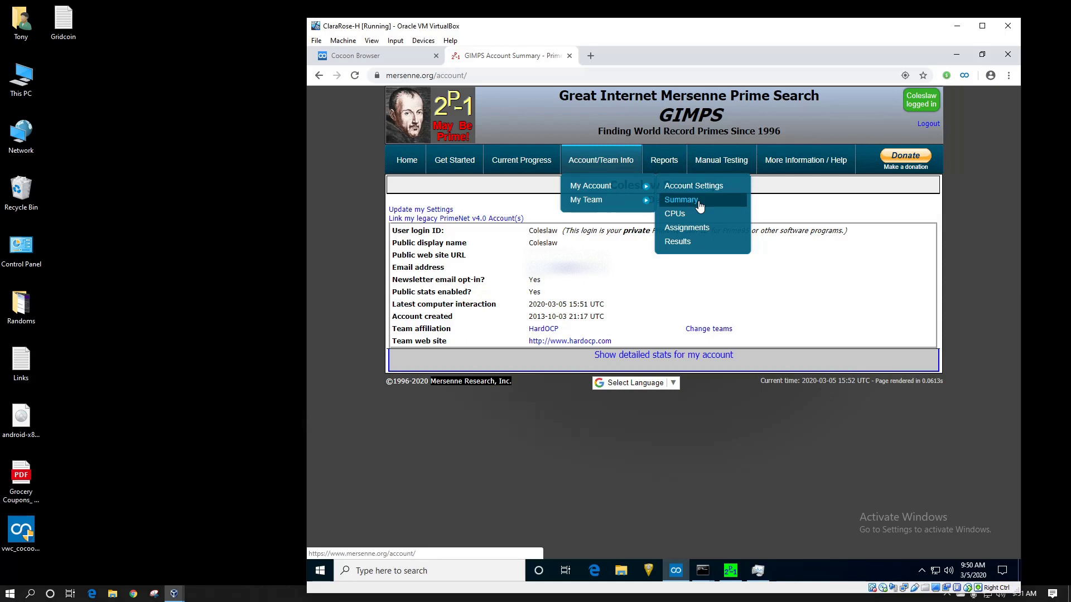
click(697, 229)
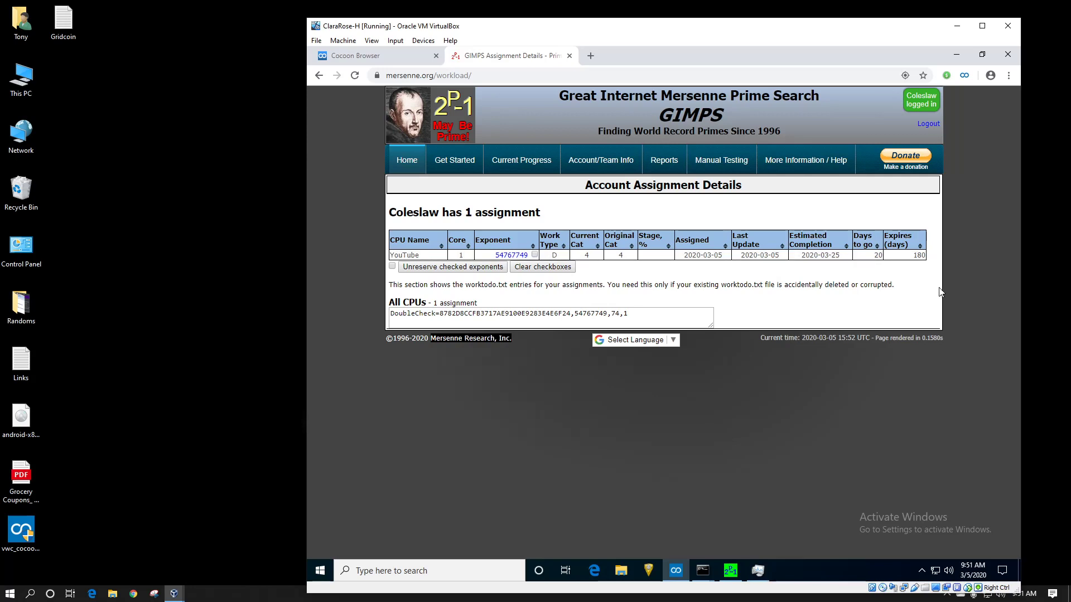
drag(913, 255, 928, 255)
click(924, 255)
Bring the Prime95 and Task Manager windows in front of the browser to check the running work.
click(730, 570)
click(757, 570)
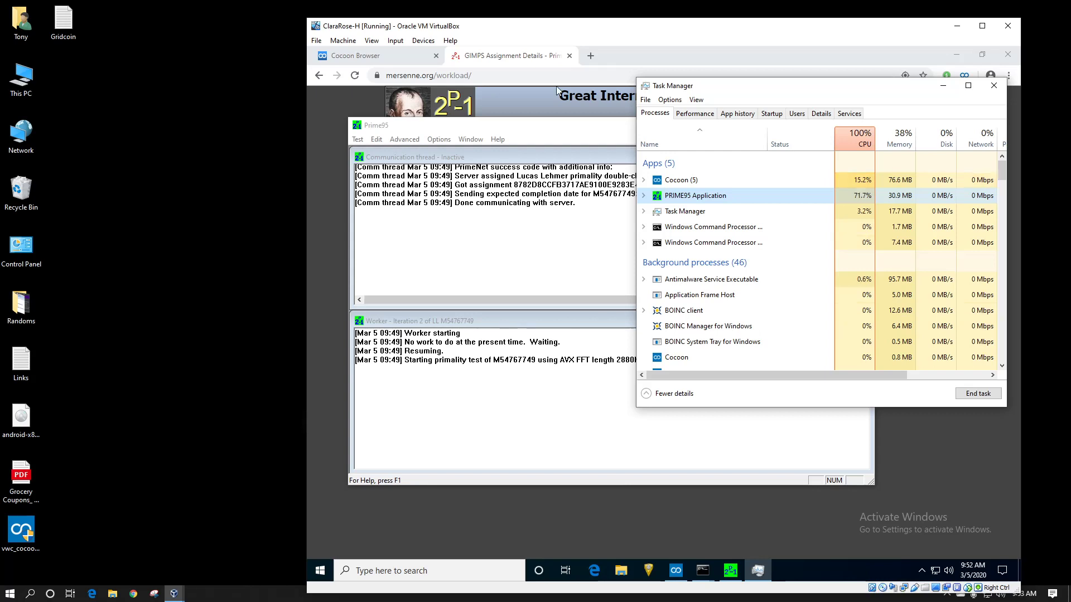
Return to the GIMPS download page in the browser, confirming the form resubmission, and find the GPU computing forum link.
click(924, 443)
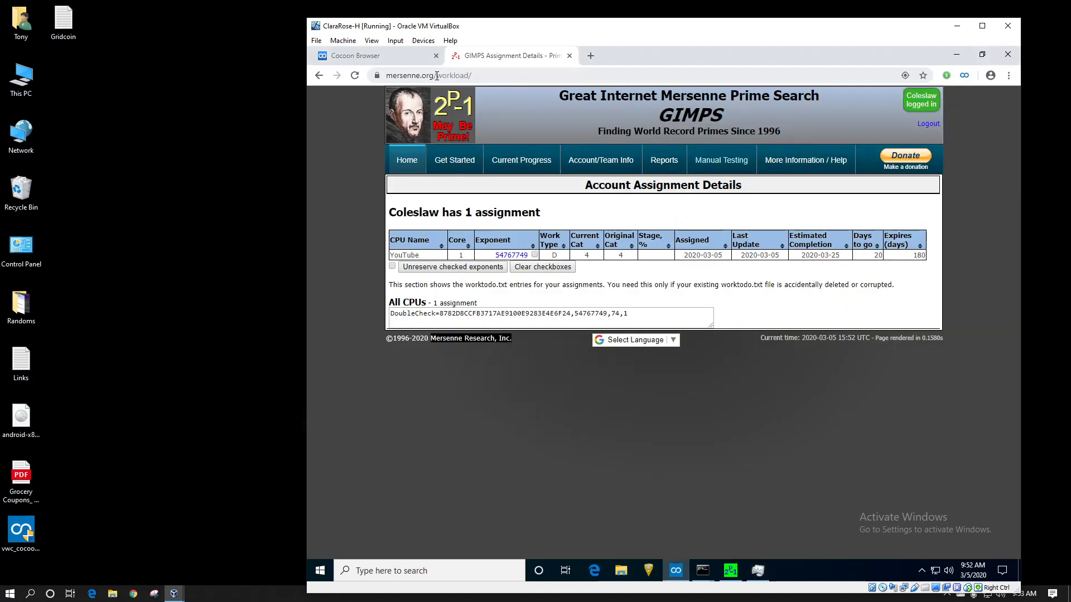
click(319, 75)
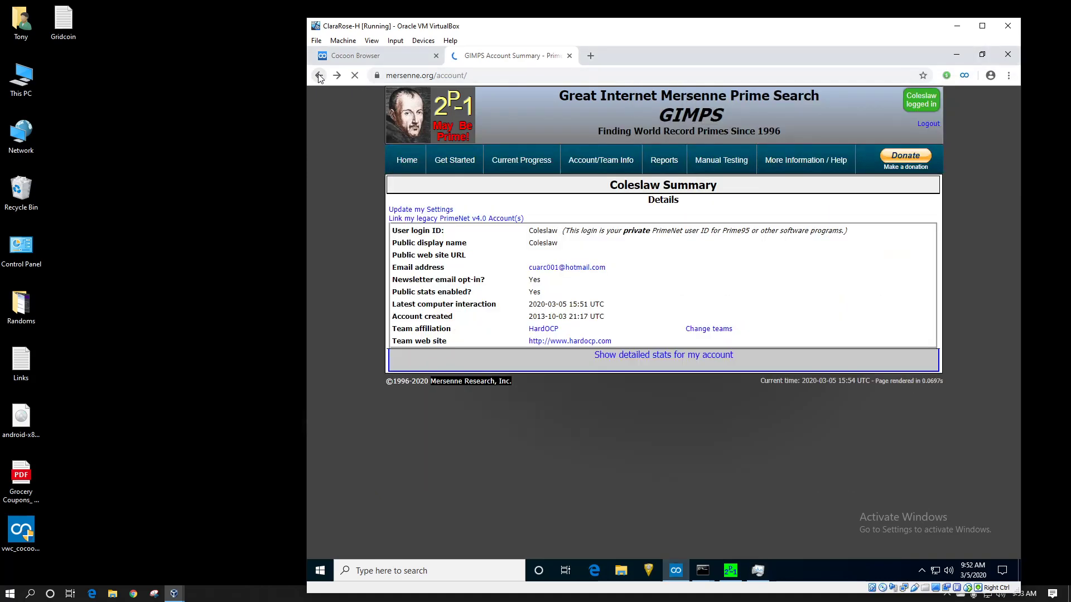
click(319, 76)
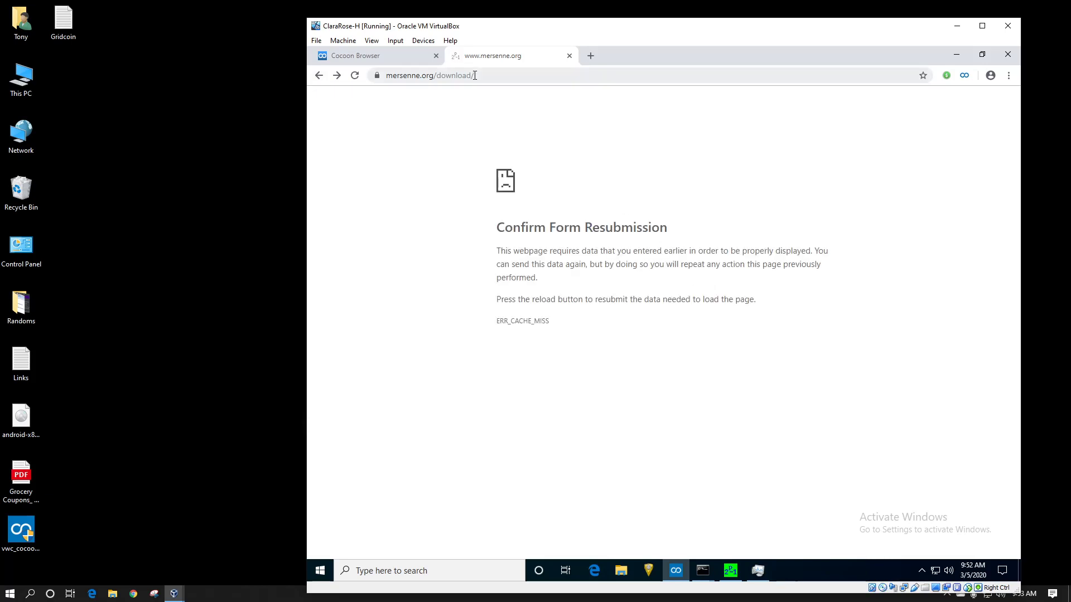
click(355, 75)
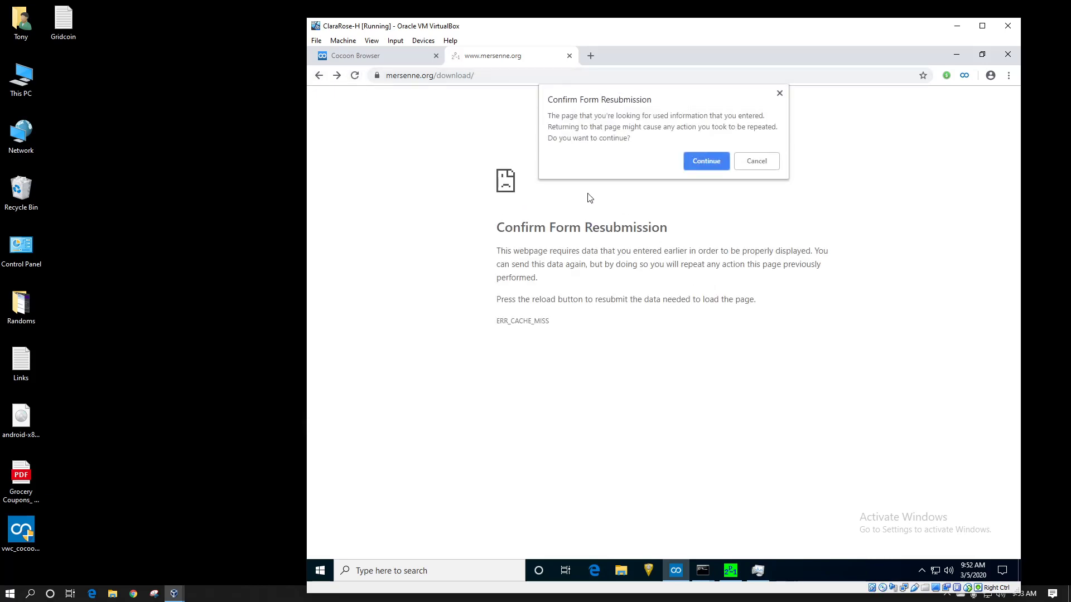
click(719, 159)
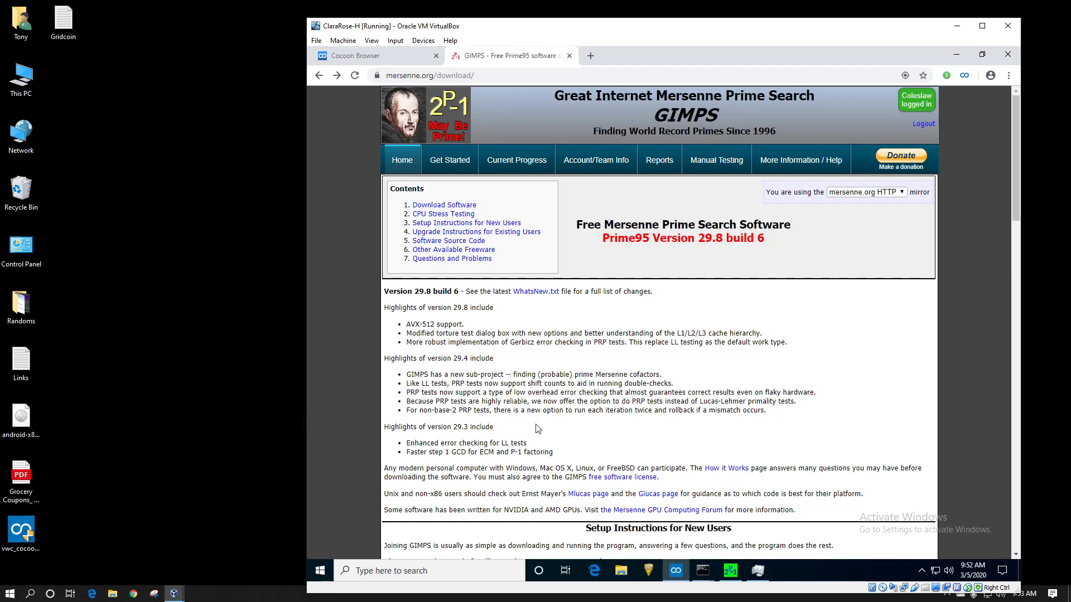
scroll(537, 428, down, 1)
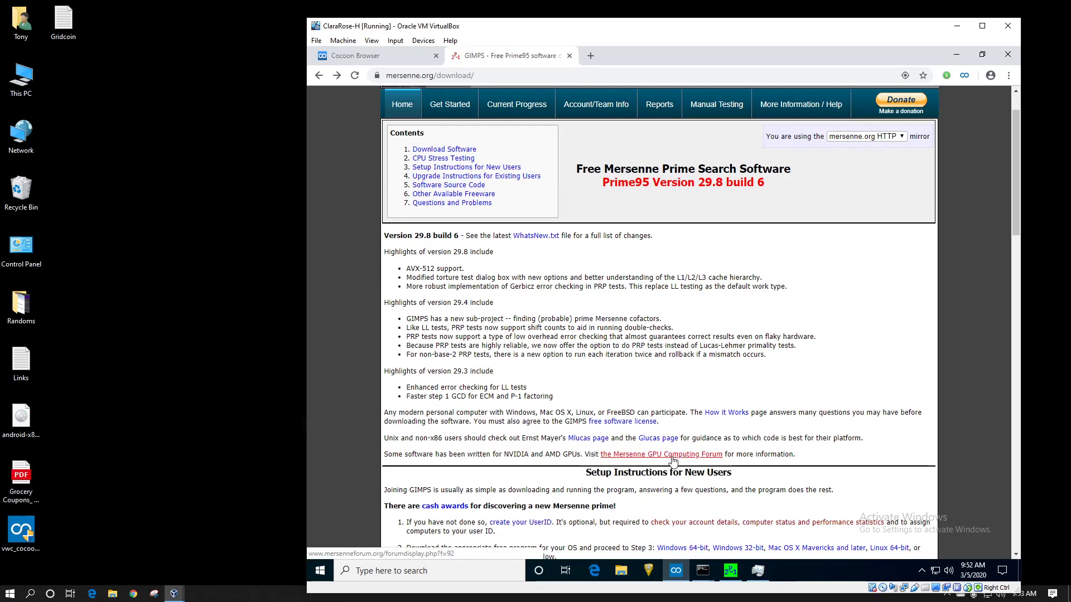